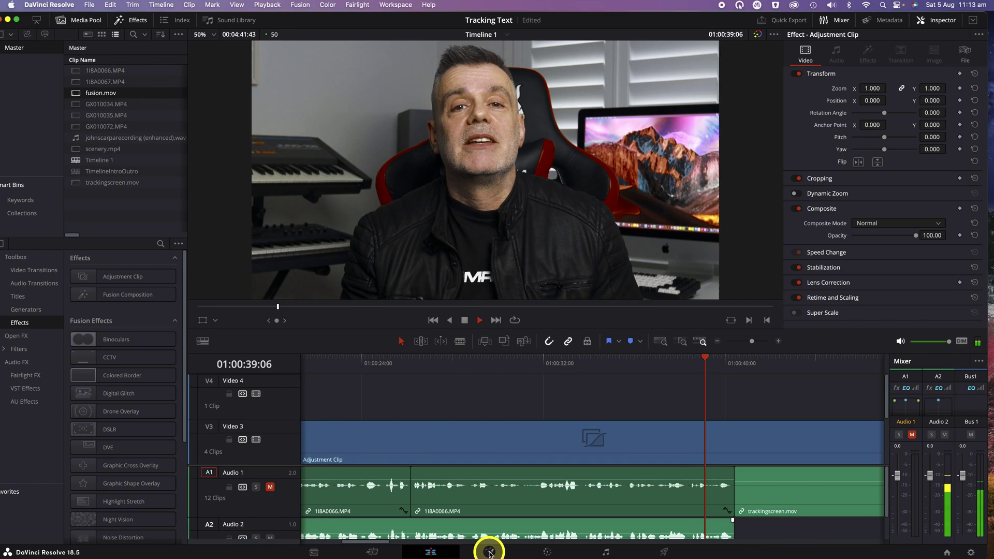
In the Fusion page, add a Tracker node after MediaIn1, ahead of MediaOut1 in the chain.
click(489, 552)
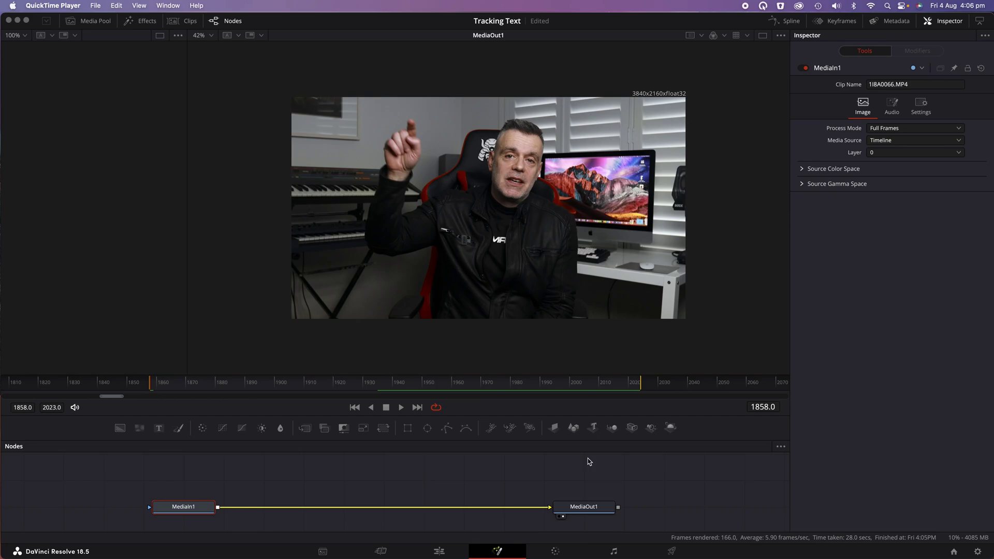
click(194, 508)
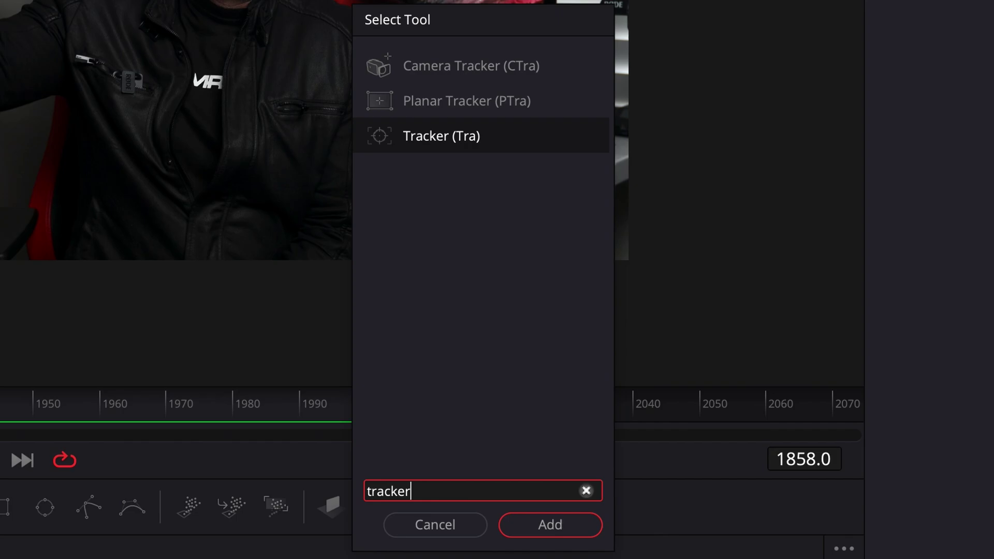
key(Return)
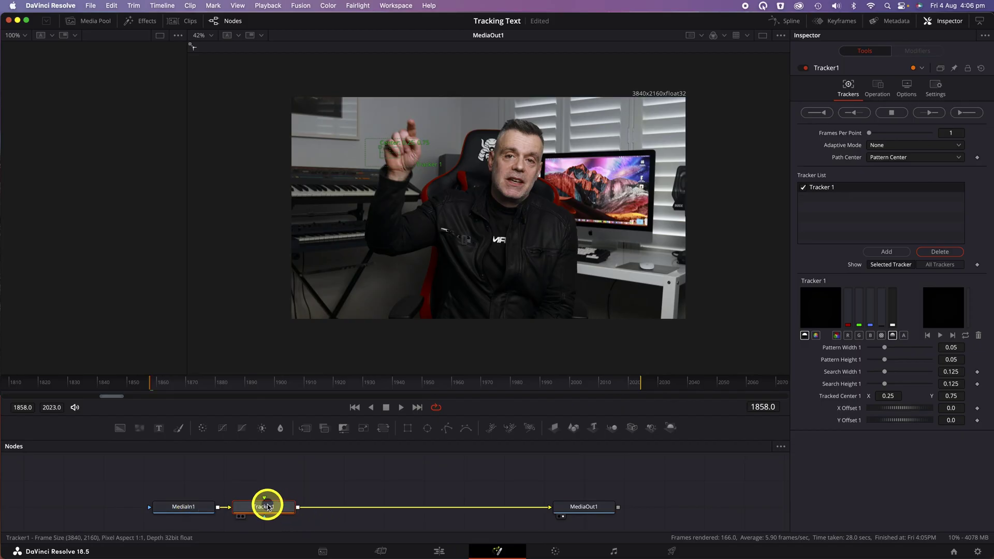
drag(266, 504, 371, 507)
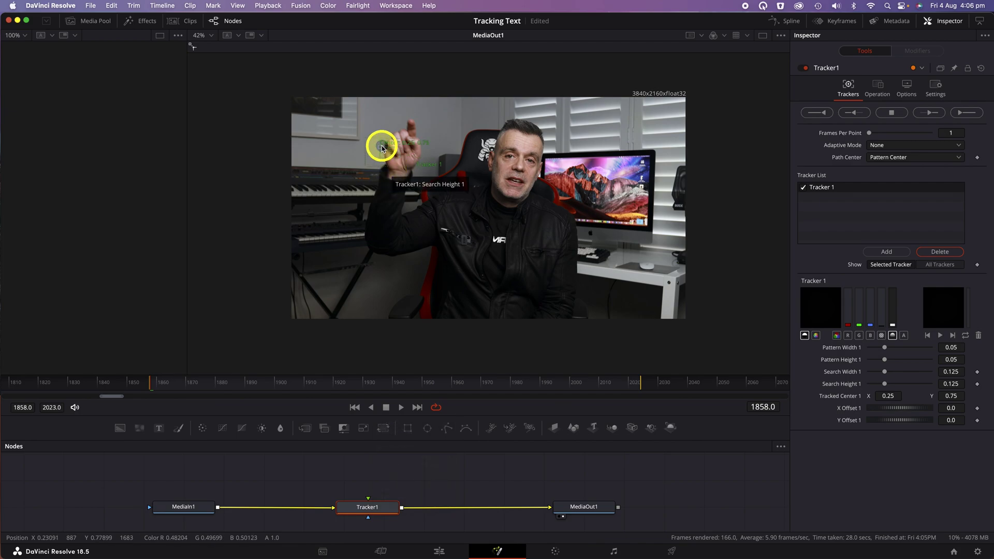
Place Tracker 1 on the raised fingertip and shrink its pattern box around it.
drag(381, 149, 402, 118)
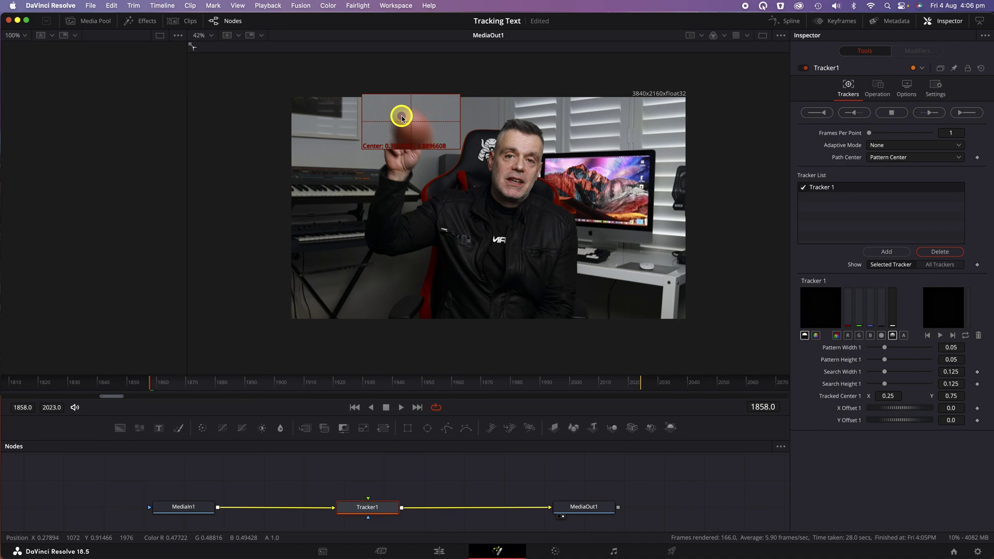
drag(402, 118, 402, 118)
drag(884, 360, 872, 348)
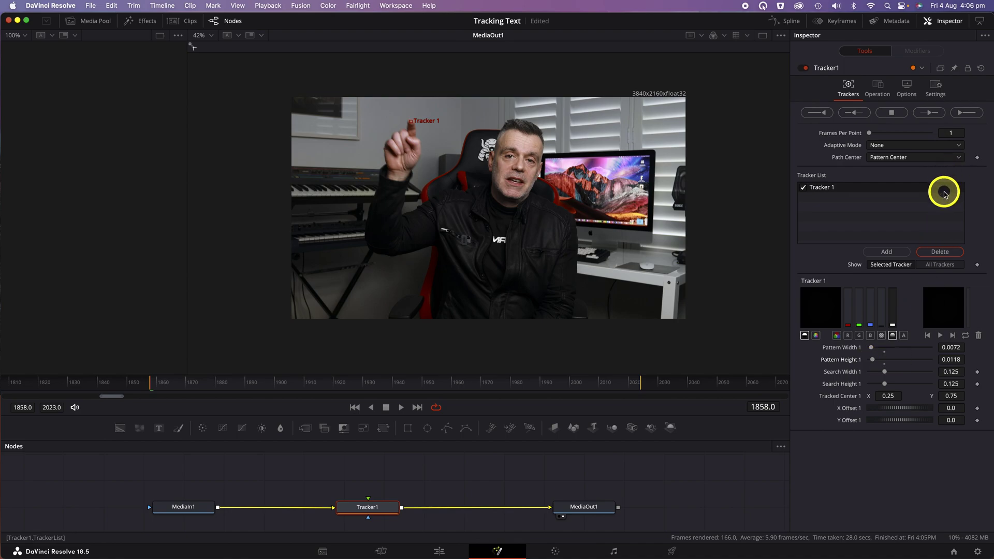
Set the tracker's Adaptive Mode to Best match and lower Match Tolerance to 0.0217.
click(913, 146)
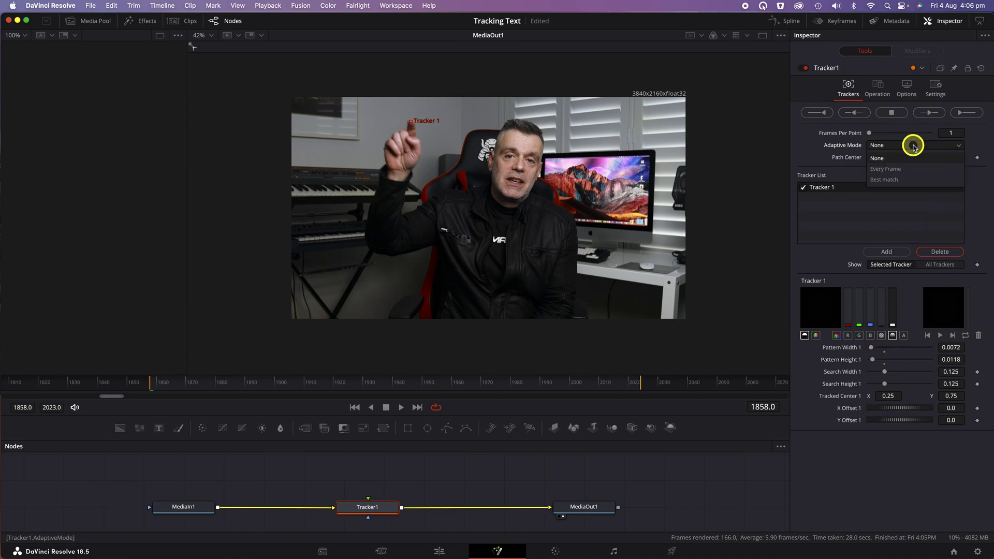
click(911, 179)
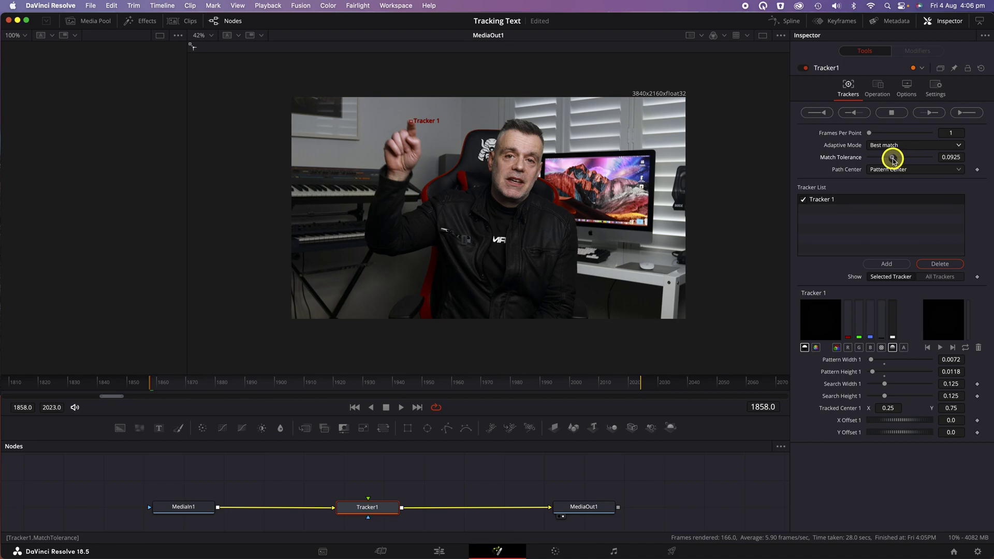
drag(890, 160, 880, 161)
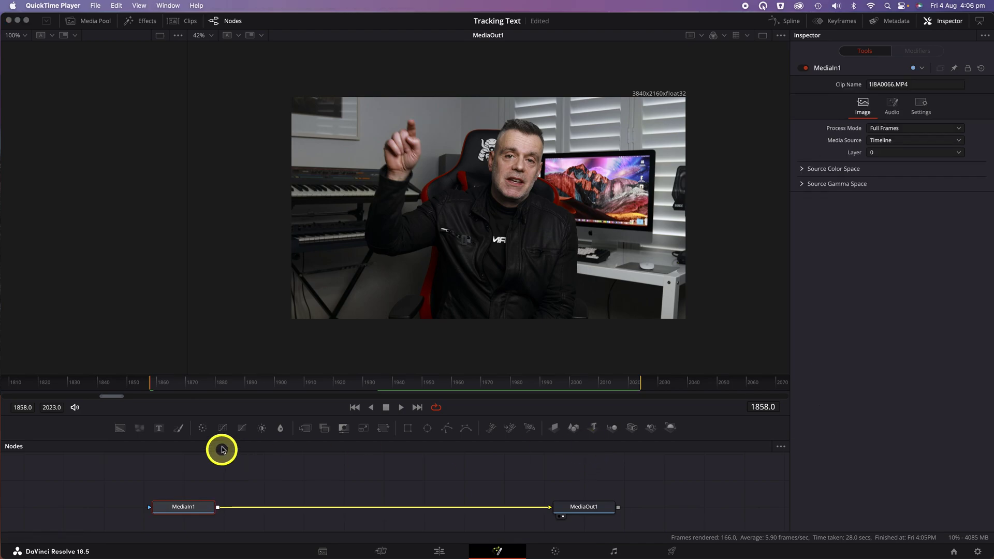
Track the fingertip forward from frame 1858, then play back the result from the start.
mouse_move(151, 385)
mouse_down()
mouse_move(178, 386)
mouse_move(151, 385)
mouse_up()
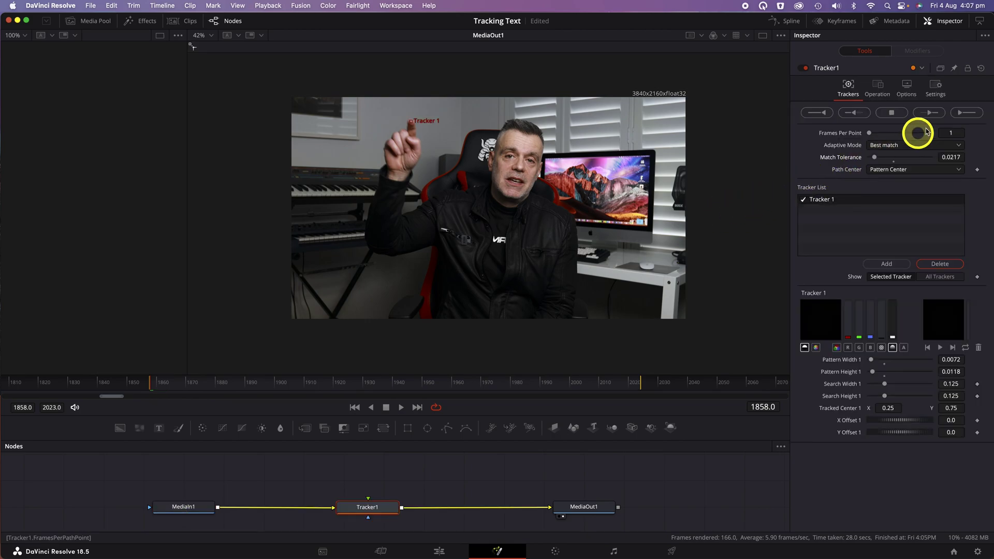
click(930, 114)
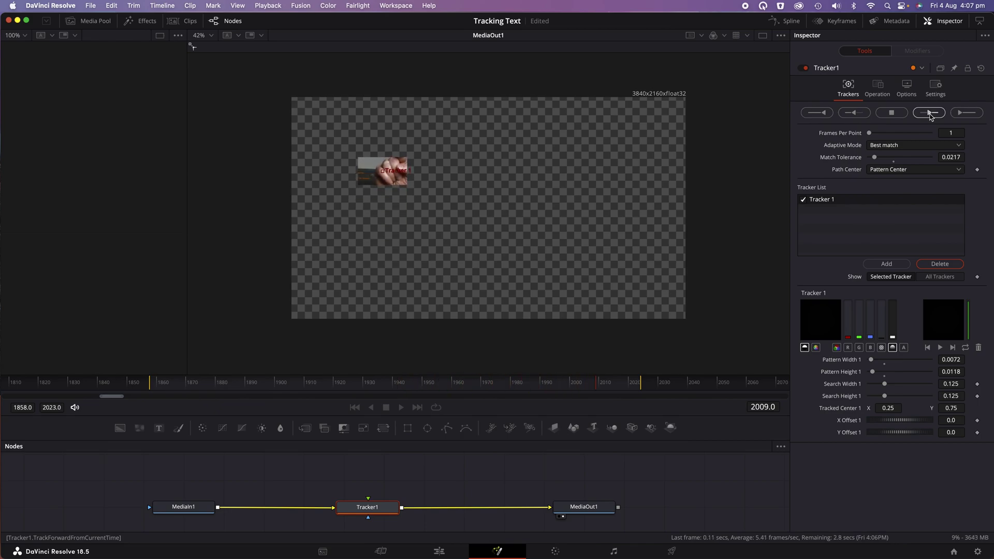
click(581, 304)
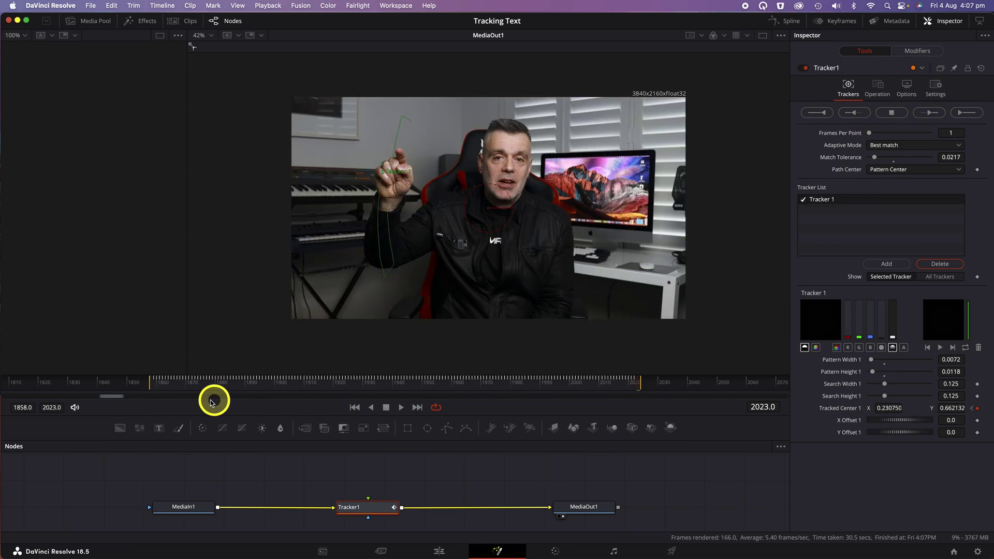
click(157, 389)
key(space)
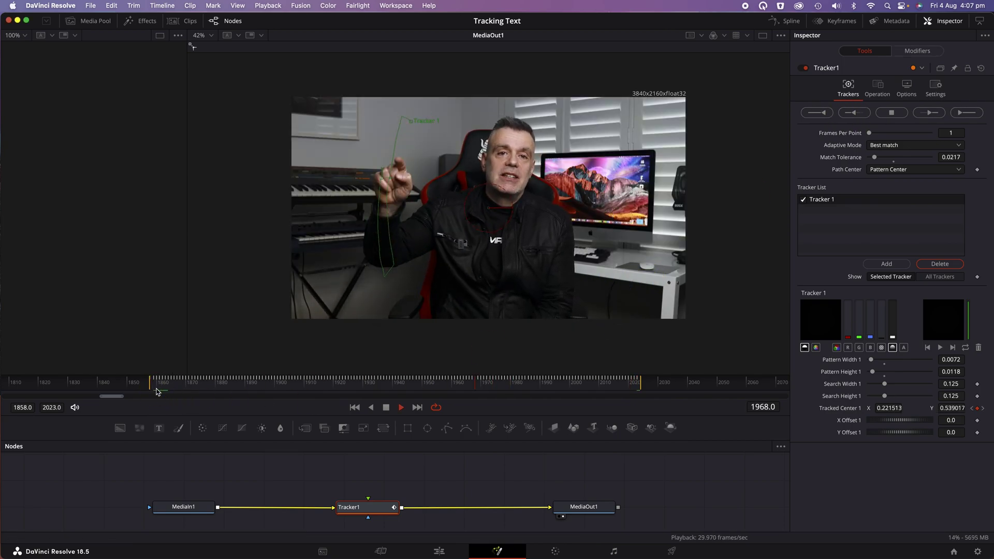
Discard the track, enlarge the pattern slightly, set Match Tolerance 0.0098 and re-track forward from frame 1858.
key(space)
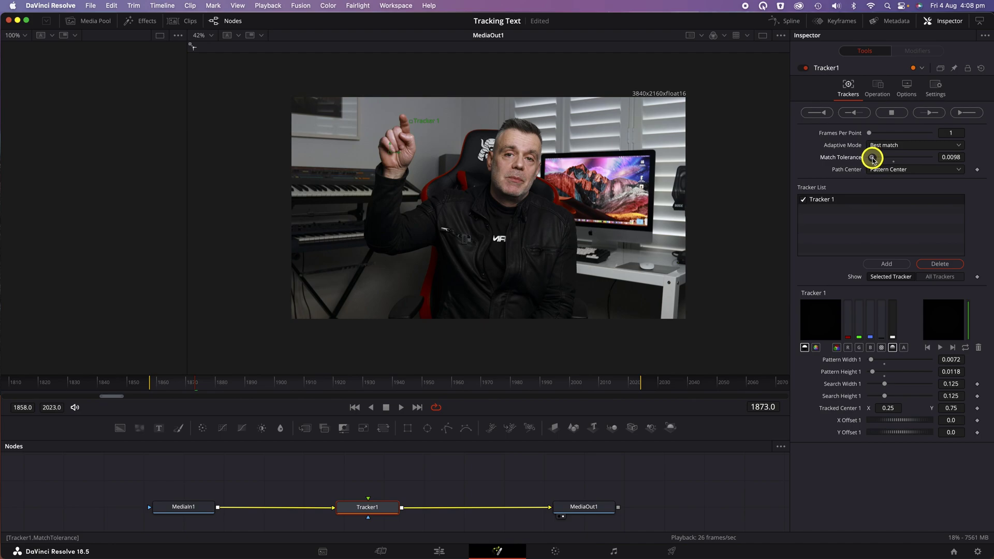
key(Home)
drag(870, 361, 873, 375)
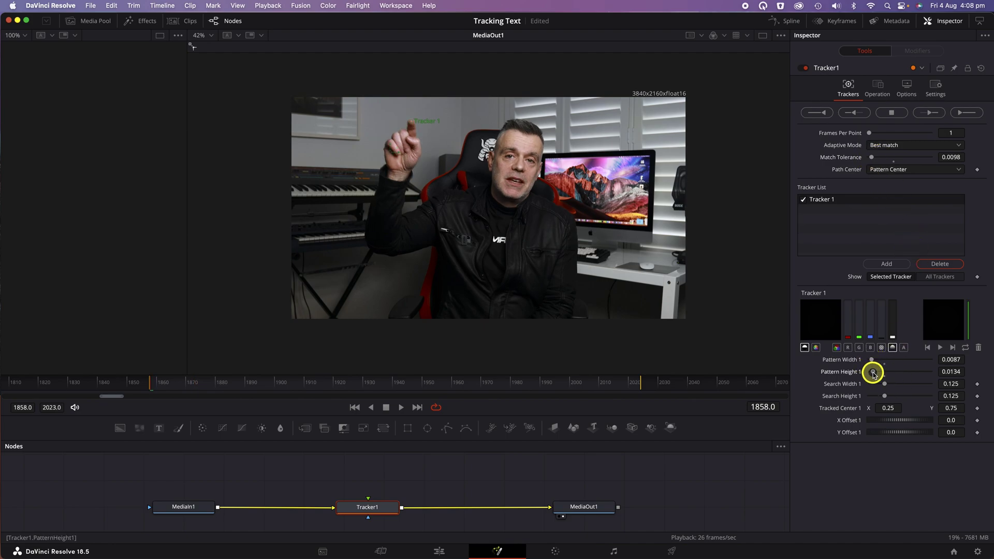
click(937, 118)
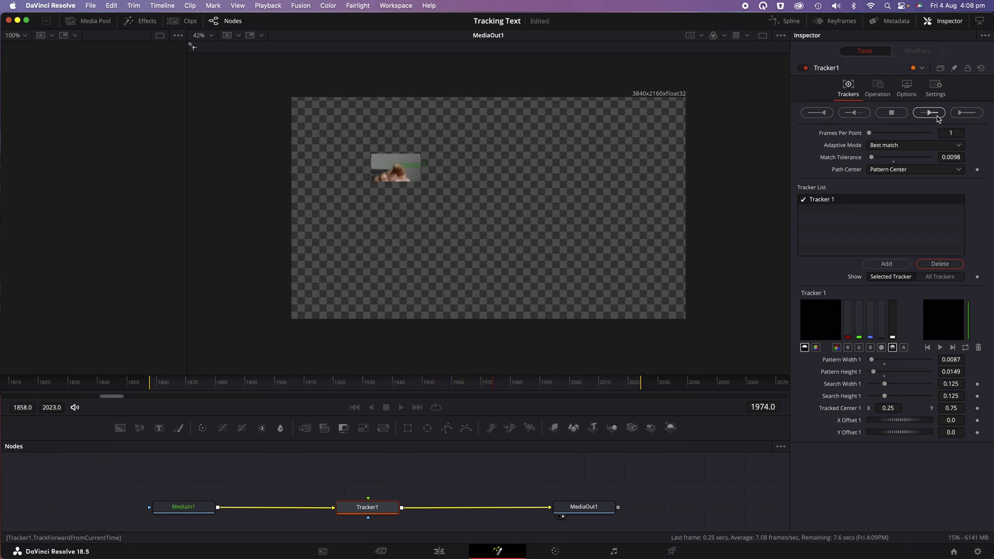
Add a Text+ node to the comp reading 'Subscribe'.
click(312, 490)
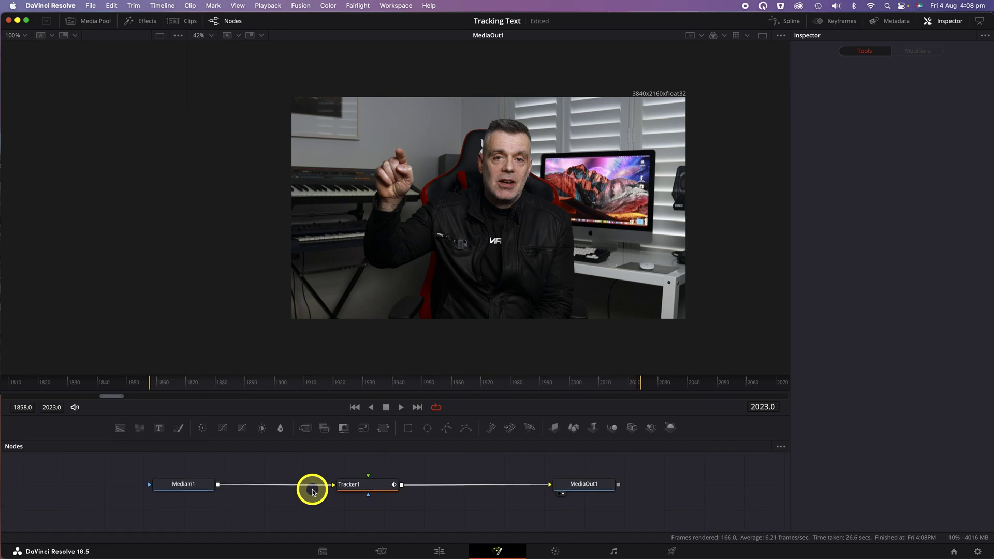
scroll(312, 490, up, 2)
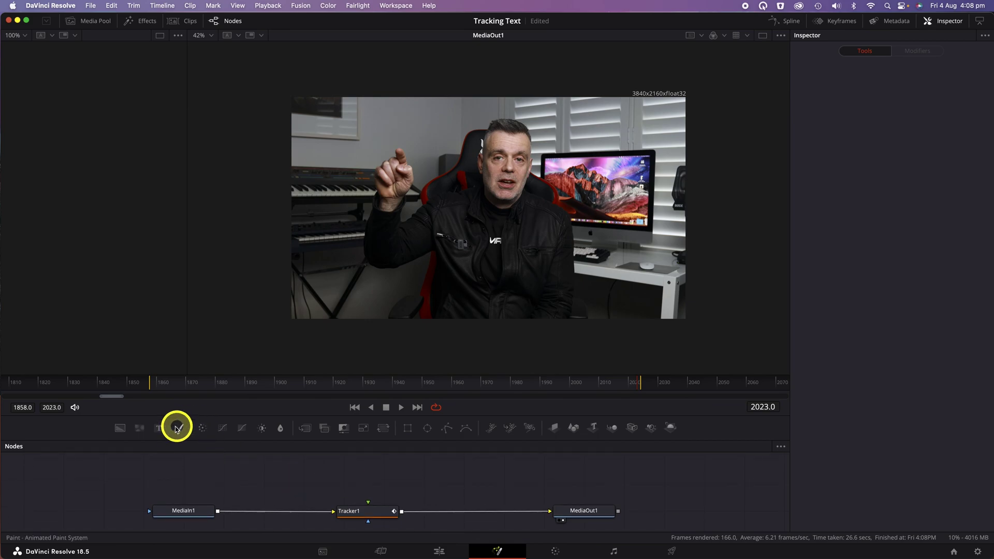
drag(161, 431, 370, 480)
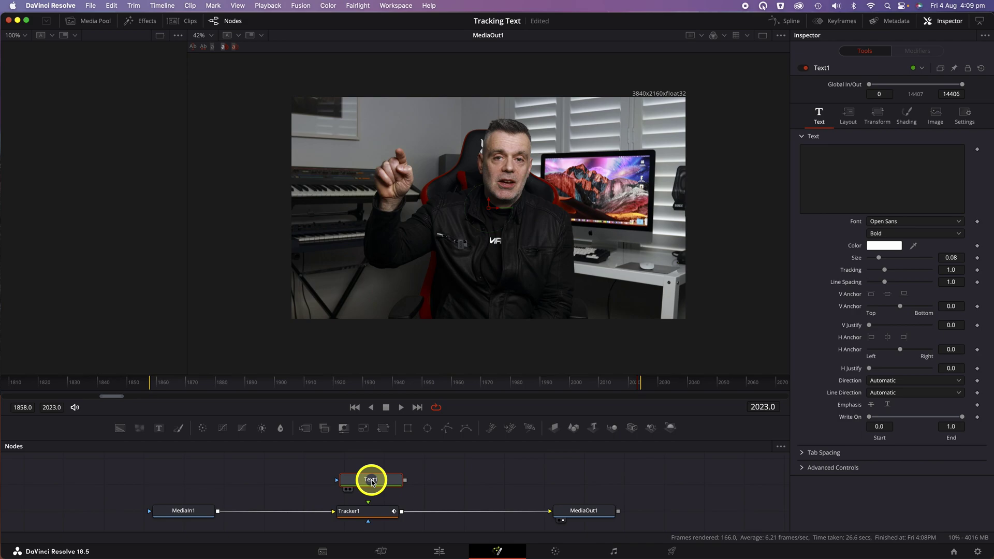
click(830, 164)
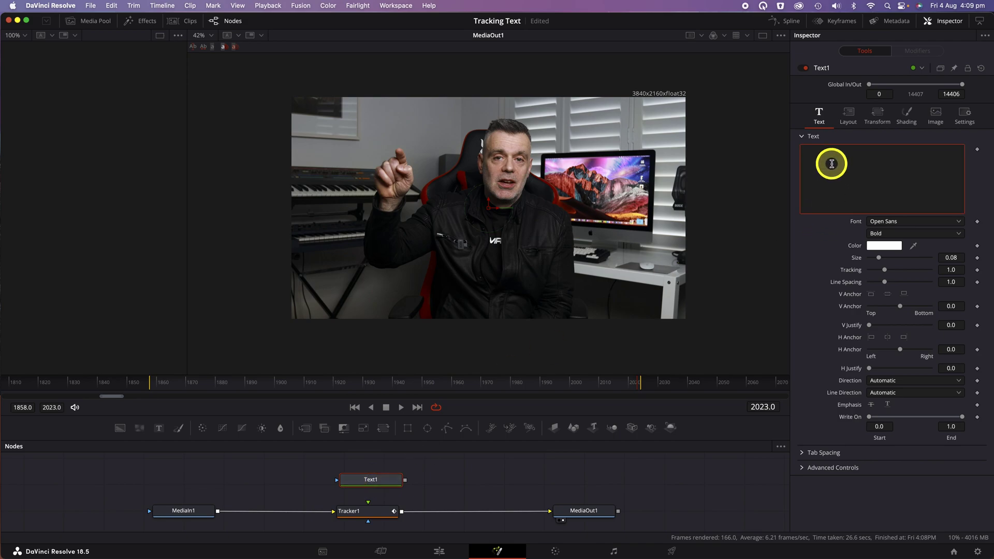
text(Subscribe)
Set the text font to Gotham Ultra and connect Text1 into Tracker1's foreground input.
click(905, 222)
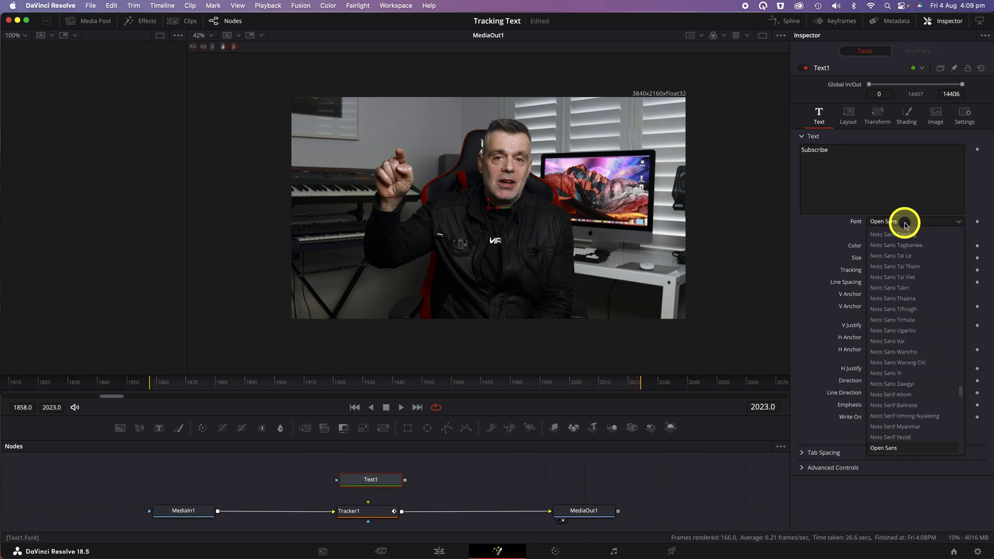
text(go)
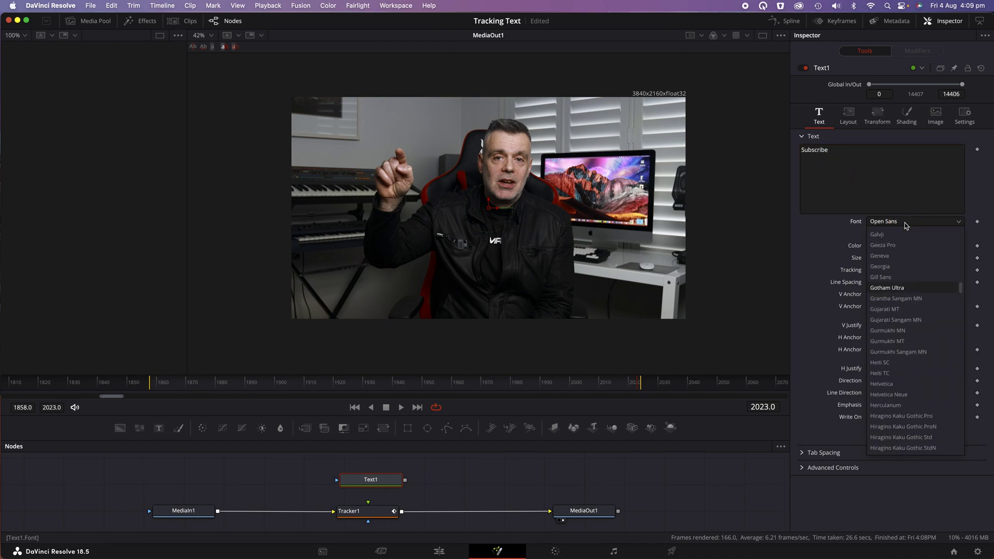
key(Return)
drag(406, 480, 384, 516)
Set Tracker1's Operation to Match Move and play from the start to watch the text follow.
click(384, 515)
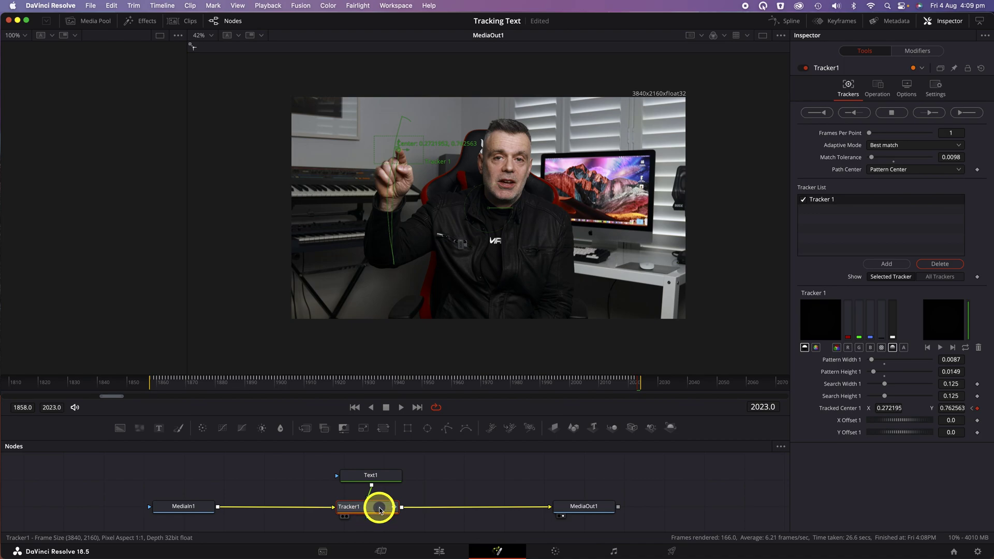
click(881, 88)
click(907, 111)
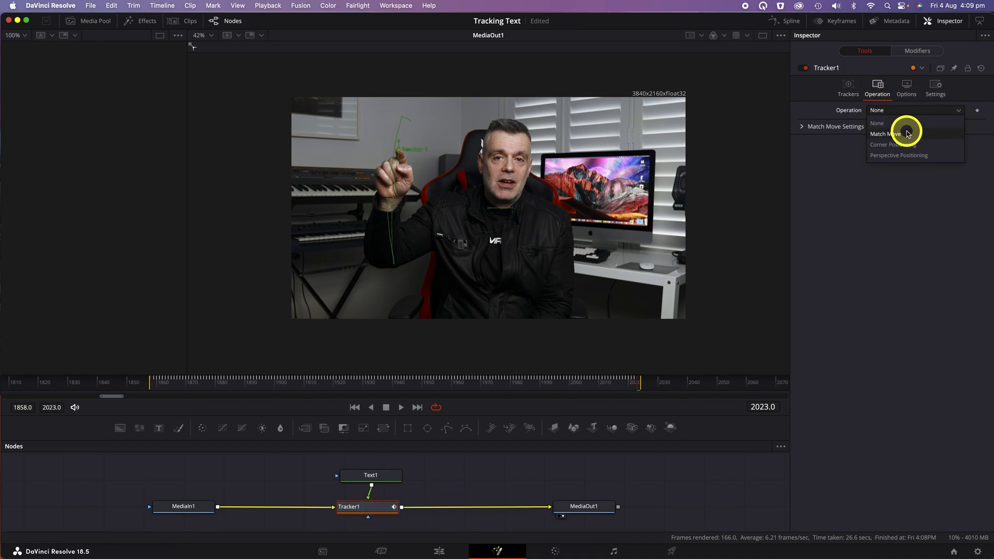
click(907, 130)
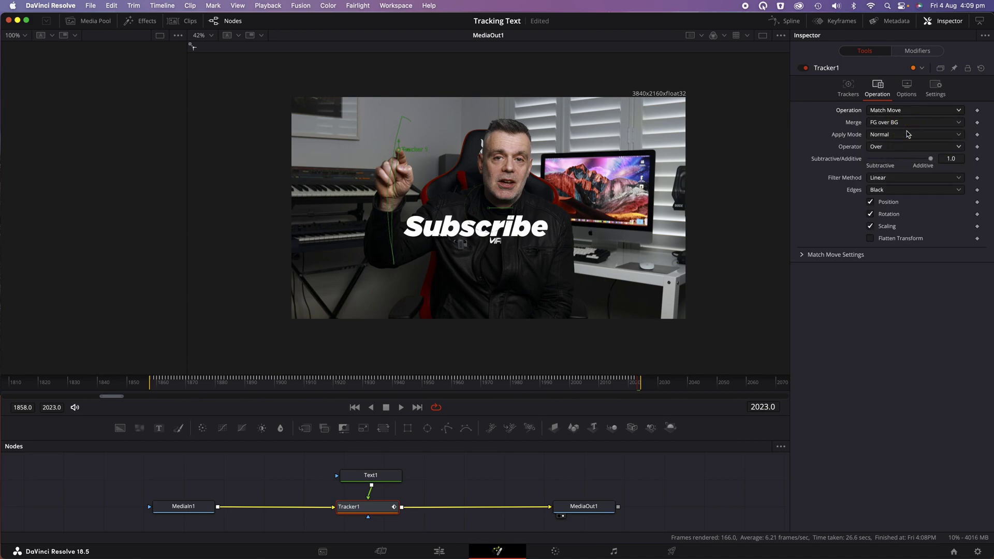
key(space)
click(402, 408)
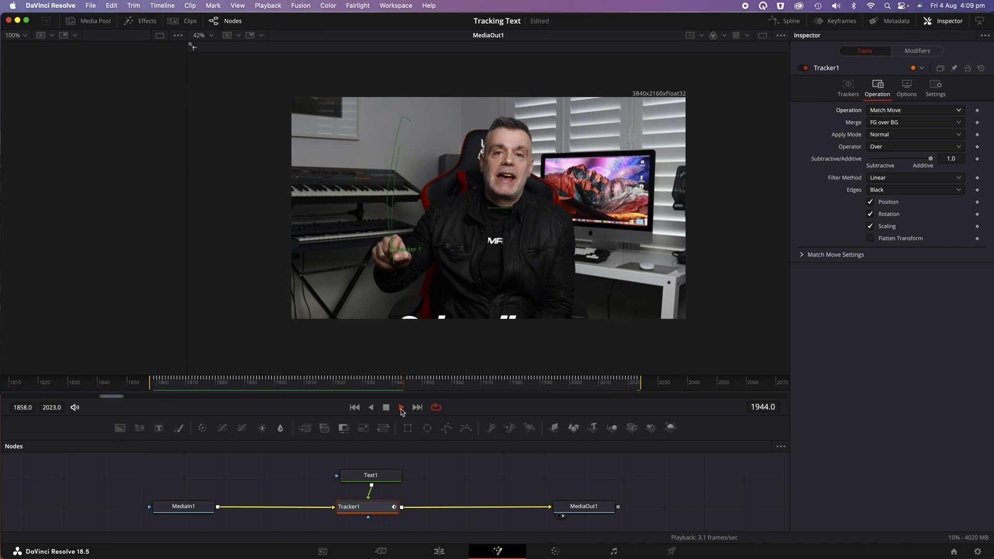
Stop playback and reduce the Subscribe text size to 0.0512.
click(400, 409)
click(385, 477)
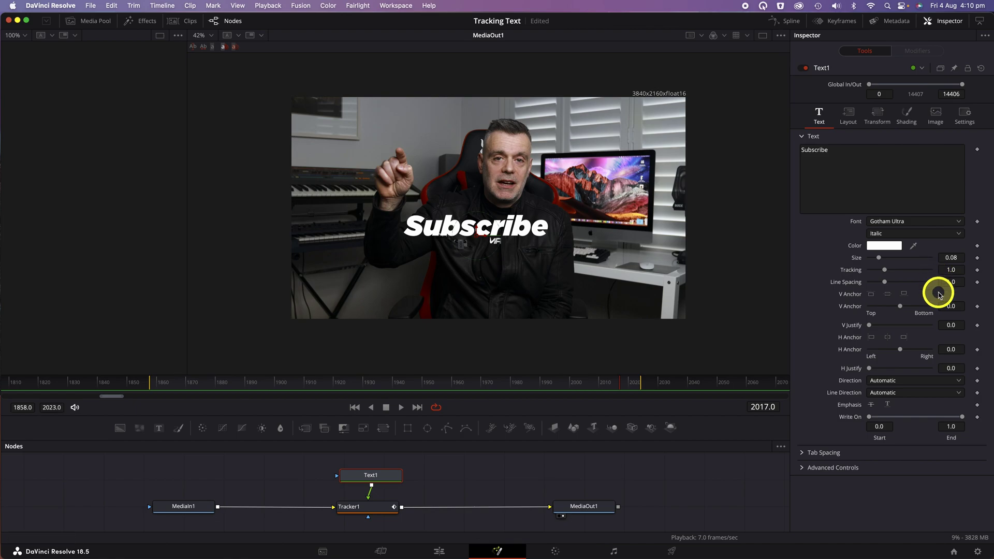
mouse_move(879, 258)
mouse_down()
mouse_move(888, 258)
mouse_move(876, 259)
mouse_up()
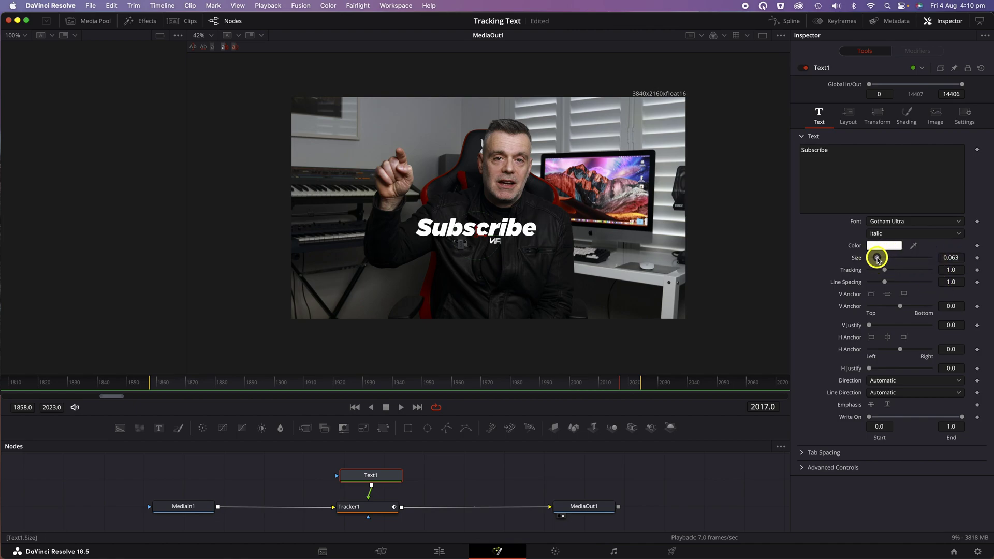
Move the text's layout centre to 0.283, 0.898, just above the fingertip.
click(852, 120)
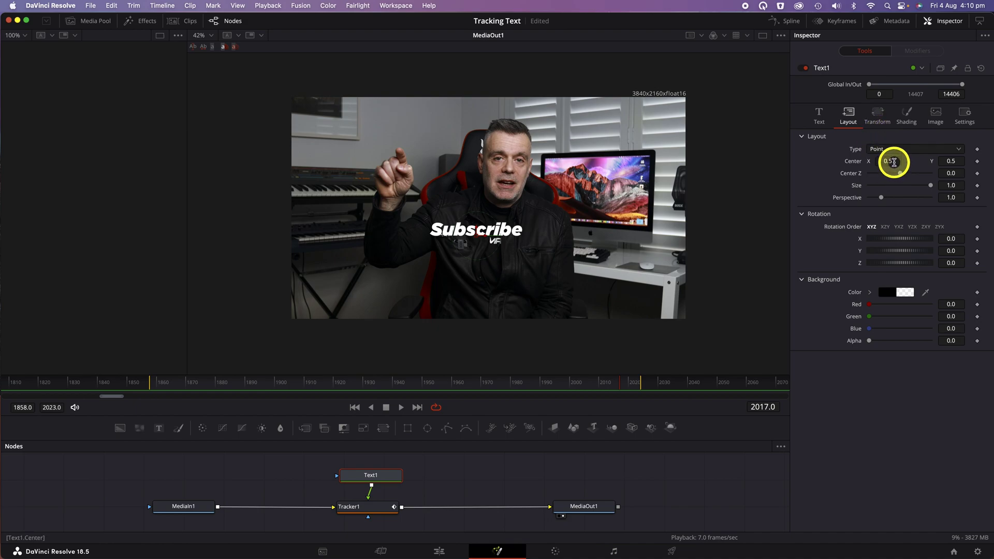
drag(893, 162, 828, 163)
mouse_move(943, 161)
mouse_down()
mouse_move(953, 161)
mouse_move(929, 169)
mouse_up()
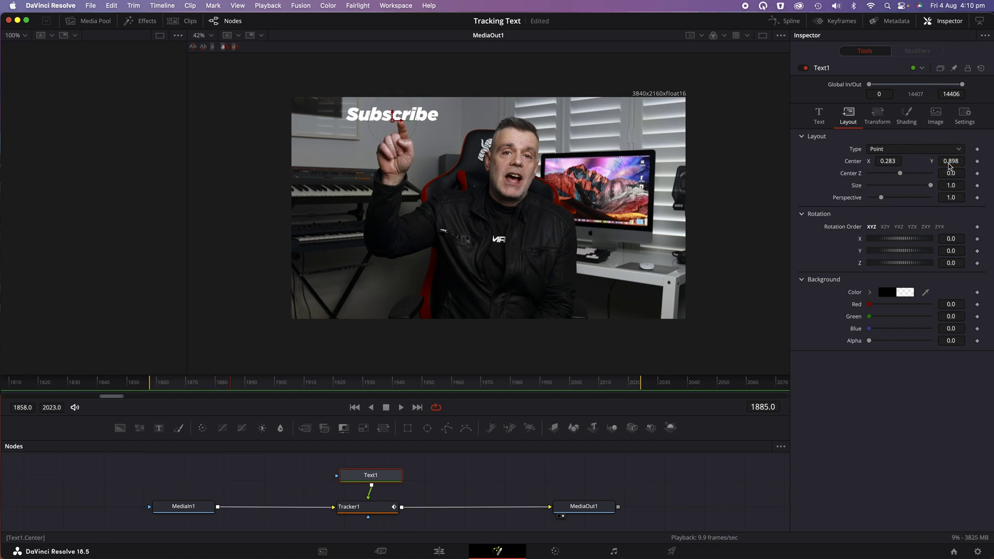